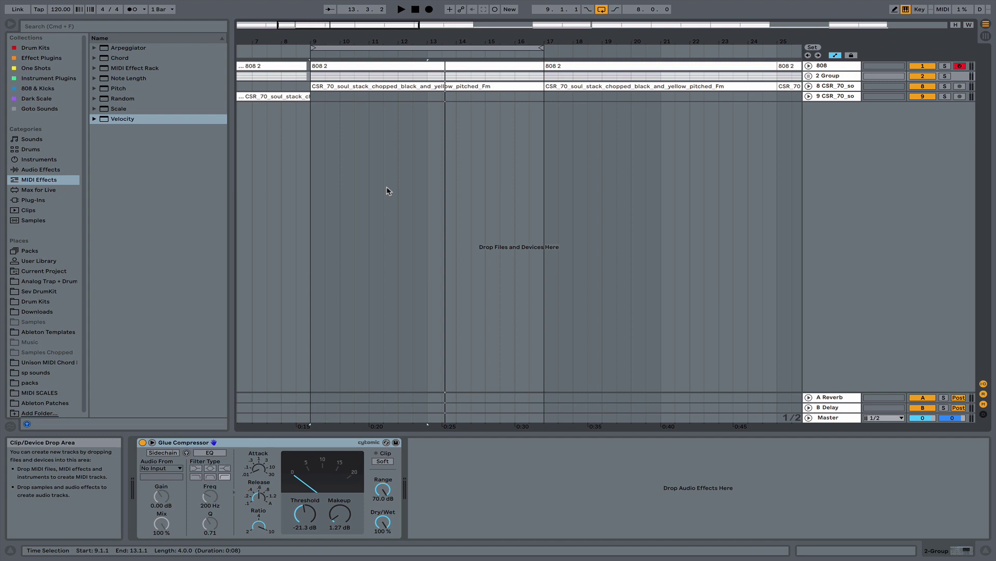
# Step: Show track 9's EQ Eight and Multiband Dynamics, then audition from bar 9 and stop around bar 16
pyautogui.click(315, 99)
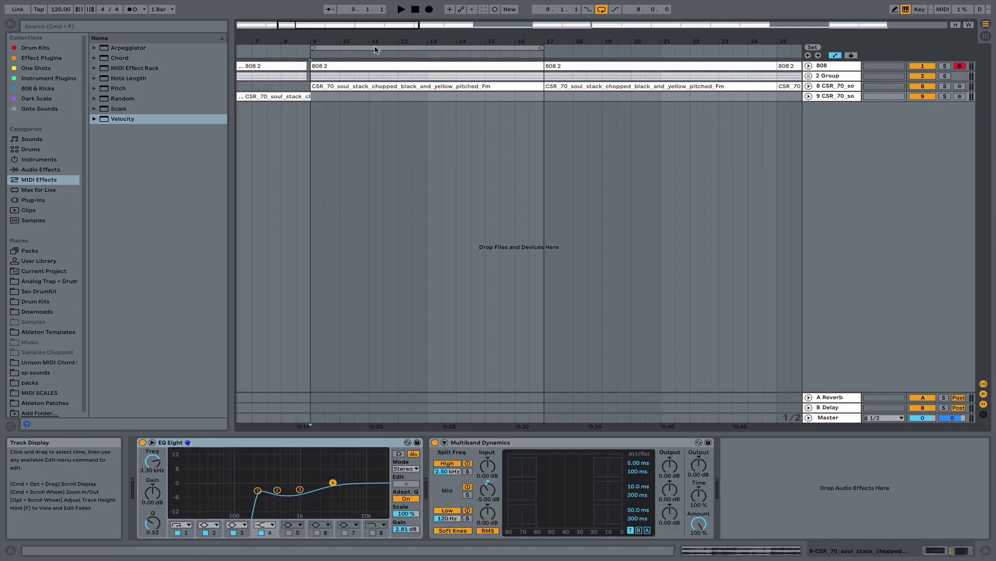
pyautogui.click(401, 10)
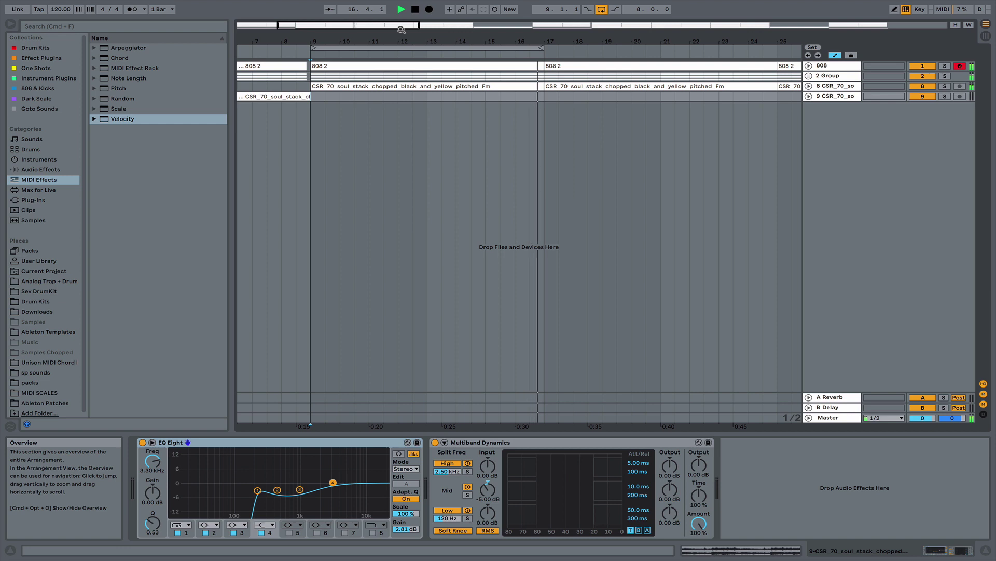
pyautogui.press('space')
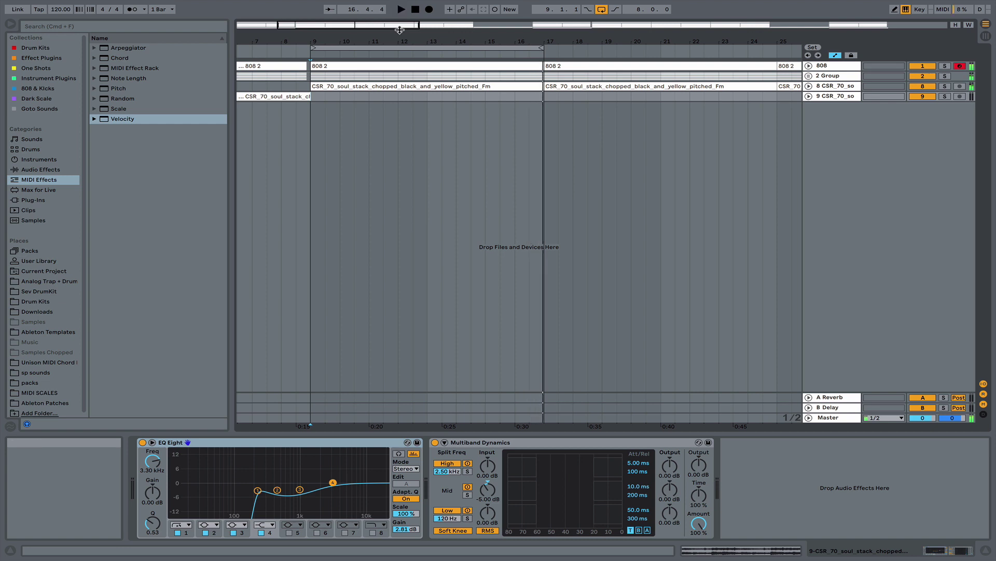
# Step: Unfold 2 Group, solo HI HAT, select its clip, and audition the hi-hats from bar 9
pyautogui.click(809, 77)
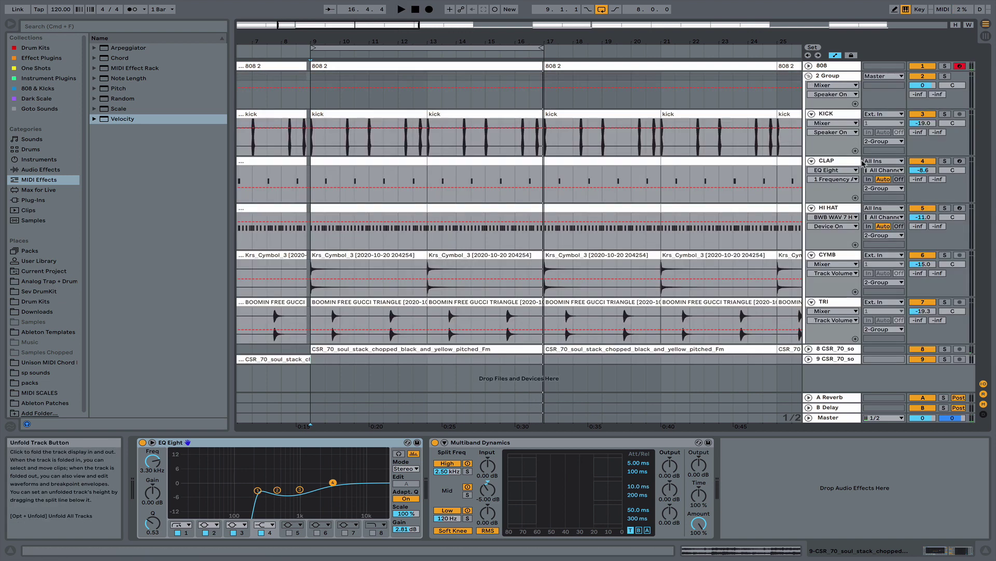
pyautogui.click(945, 208)
pyautogui.click(395, 213)
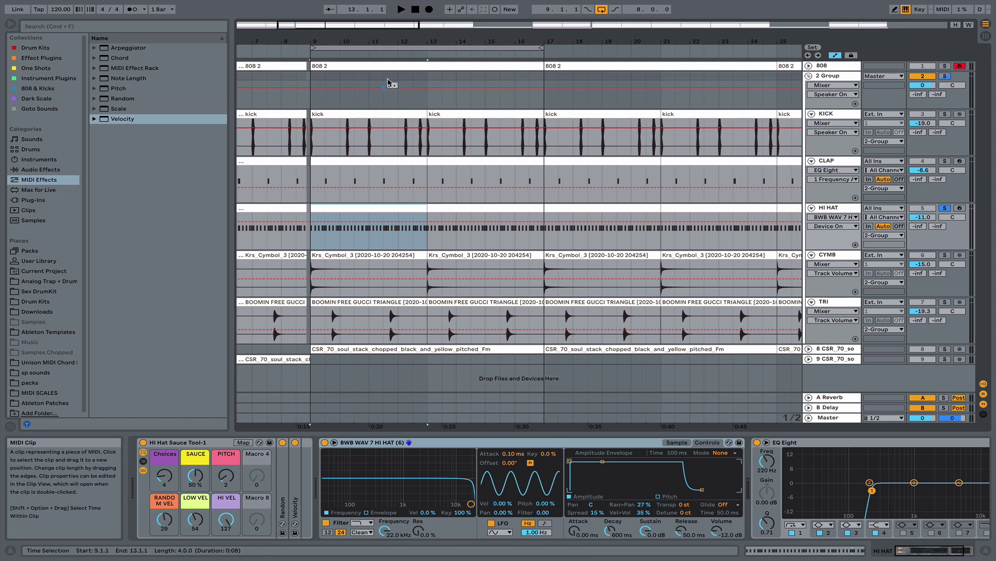
pyautogui.click(400, 15)
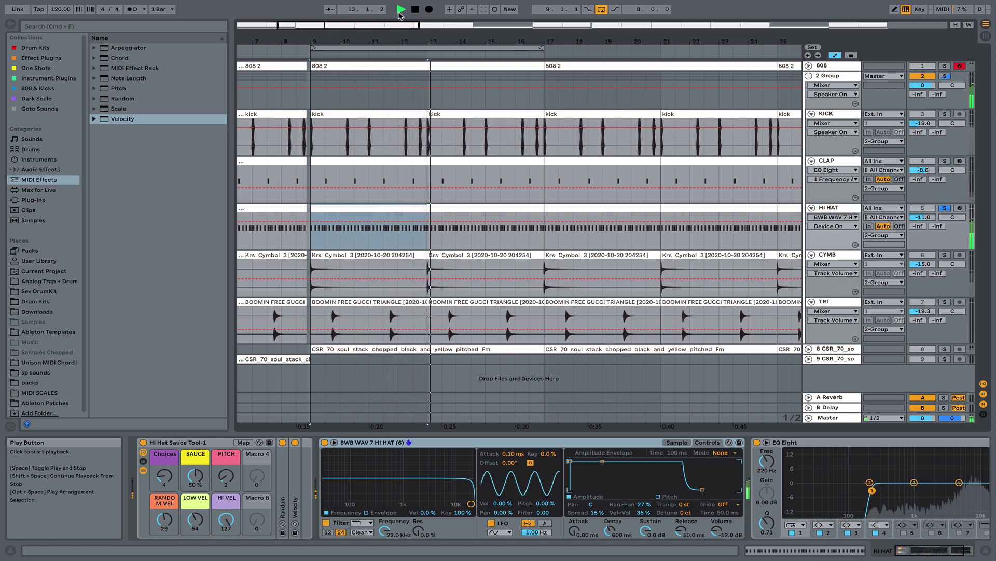
pyautogui.press('space')
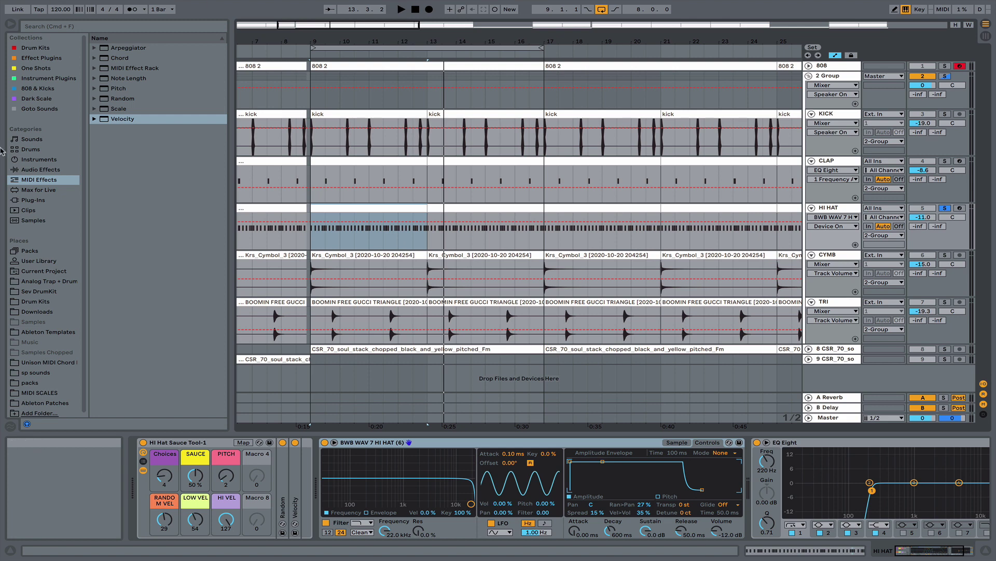
# Step: Switch off the Hi Hat Sauce Tool-1 rack and set the sampler's Ran>Pan to 27%
pyautogui.click(180, 443)
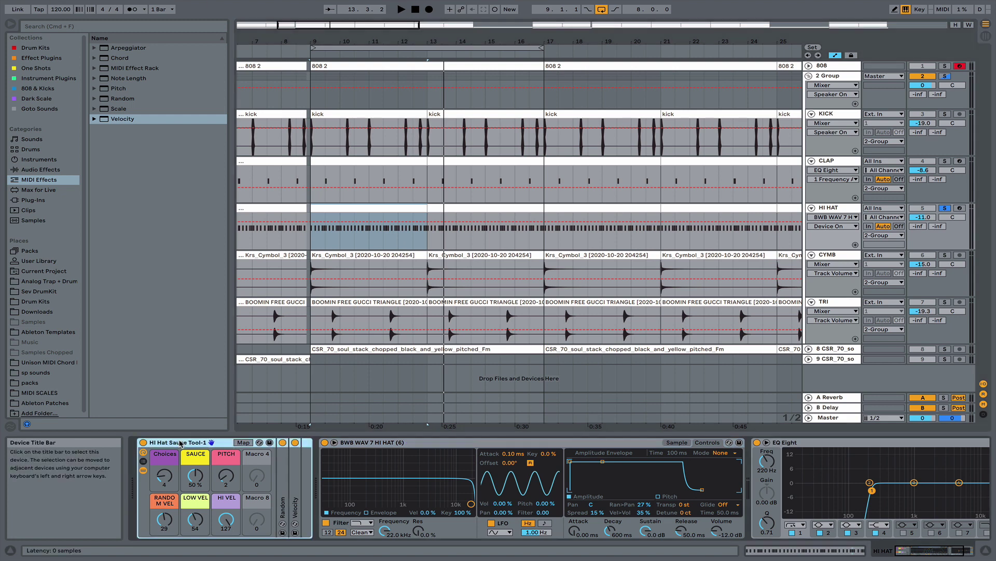
pyautogui.click(144, 443)
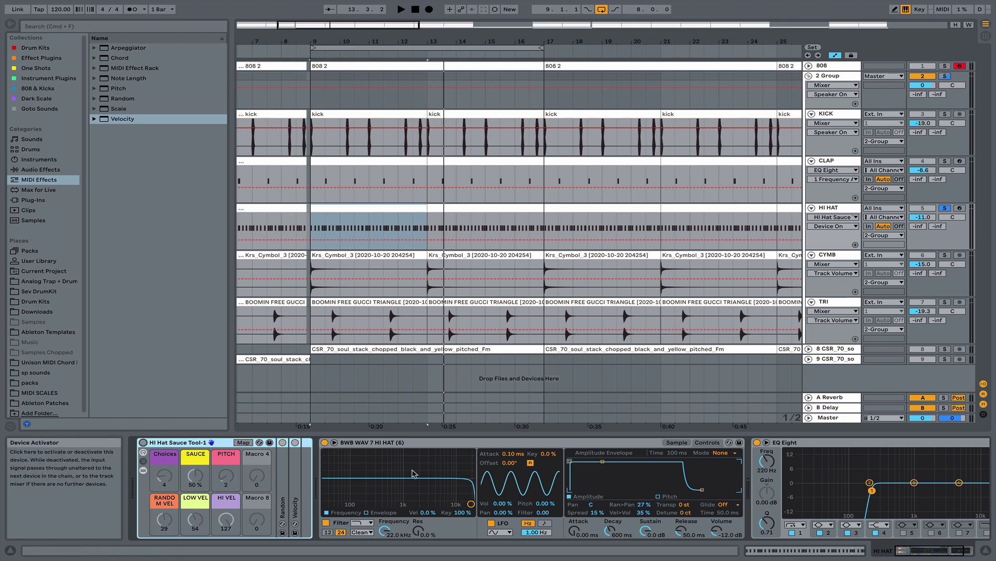
pyautogui.click(585, 512)
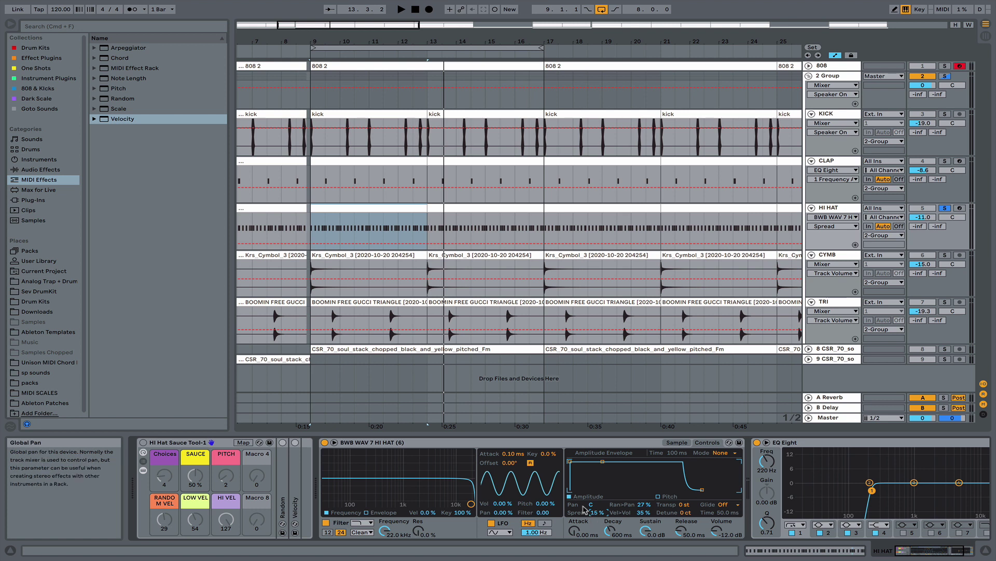
pyautogui.click(653, 504)
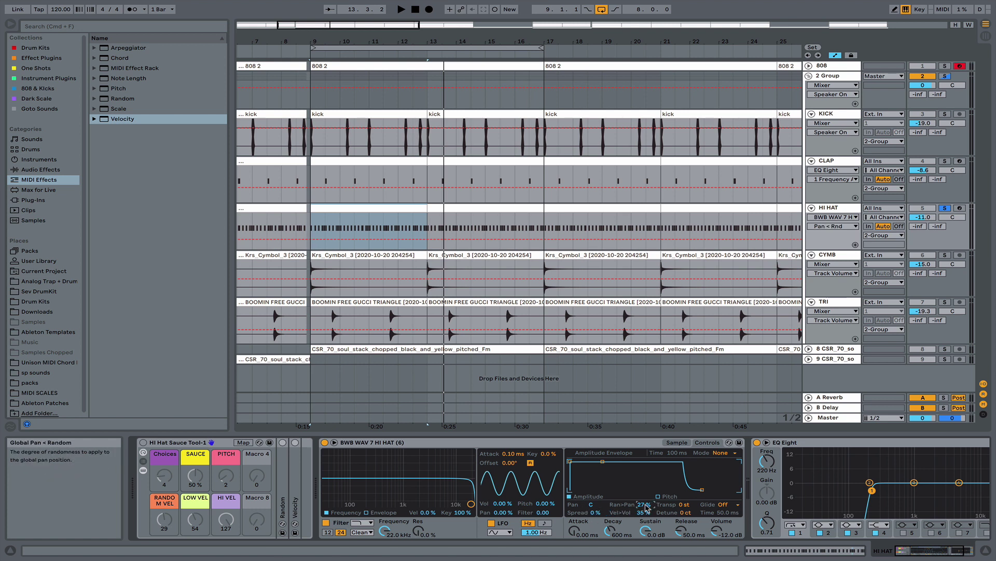
# Step: Audition the pan variation, raise the sampler's Spread to 17%, and drag in the Random effect
pyautogui.press('space')
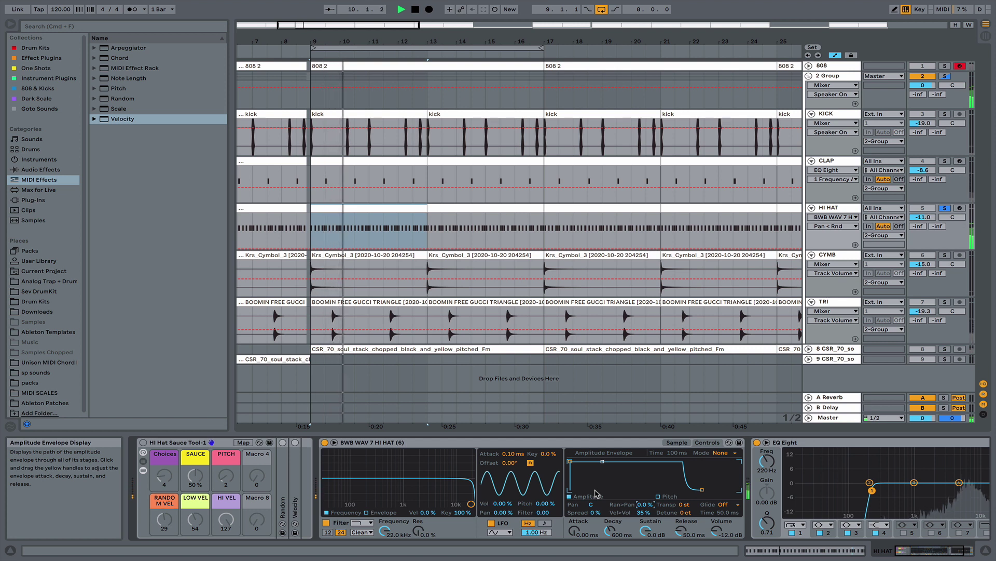
pyautogui.press('space')
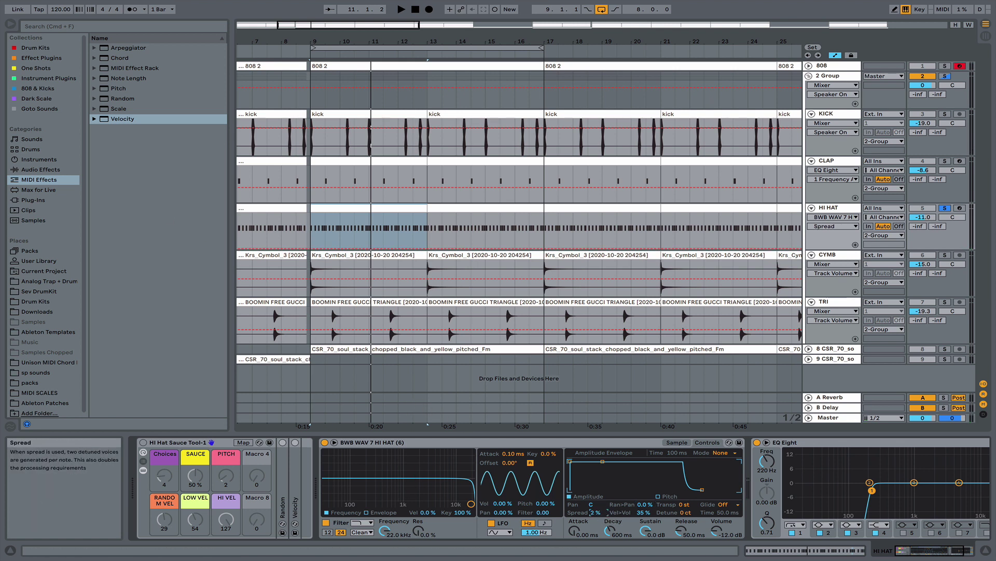
pyautogui.moveTo(593, 513); pyautogui.dragTo(593, 509)
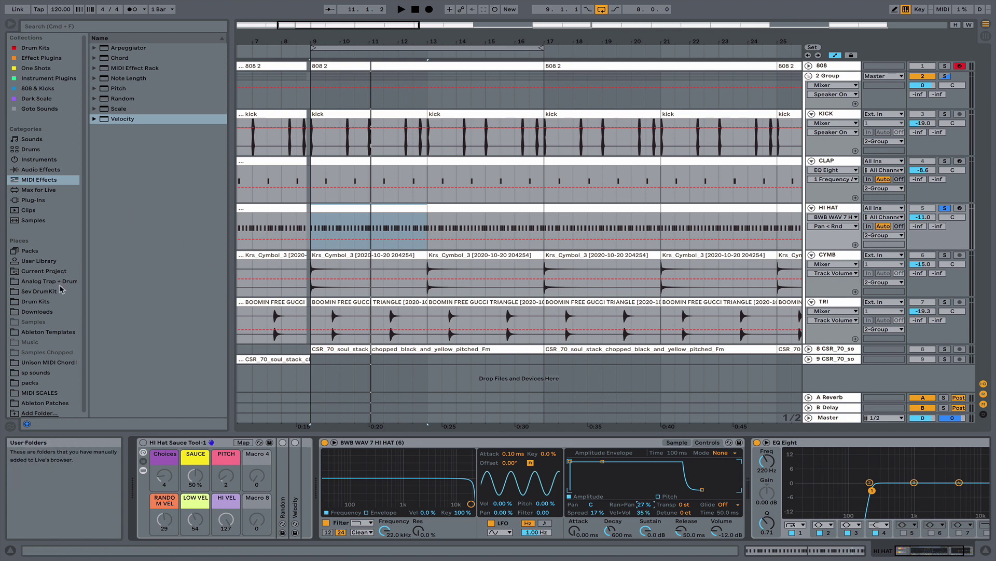
pyautogui.moveTo(105, 98); pyautogui.dragTo(161, 89)
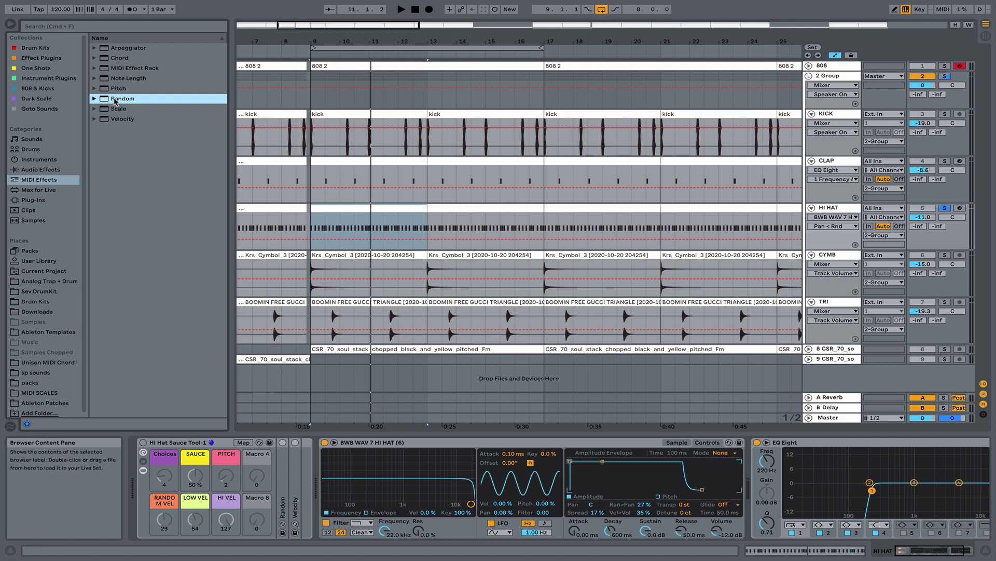
# Step: Insert Random then Velocity into the HI HAT chain; set Random to Chance 50%, Choices 6, Scale 2
pyautogui.moveTo(115, 102); pyautogui.dragTo(349, 476)
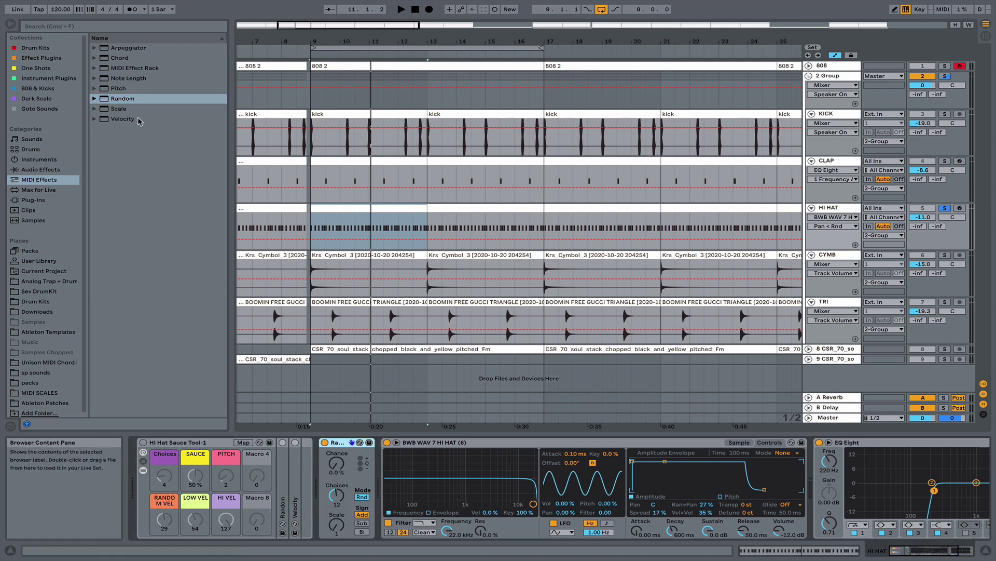
pyautogui.moveTo(122, 120); pyautogui.dragTo(381, 460)
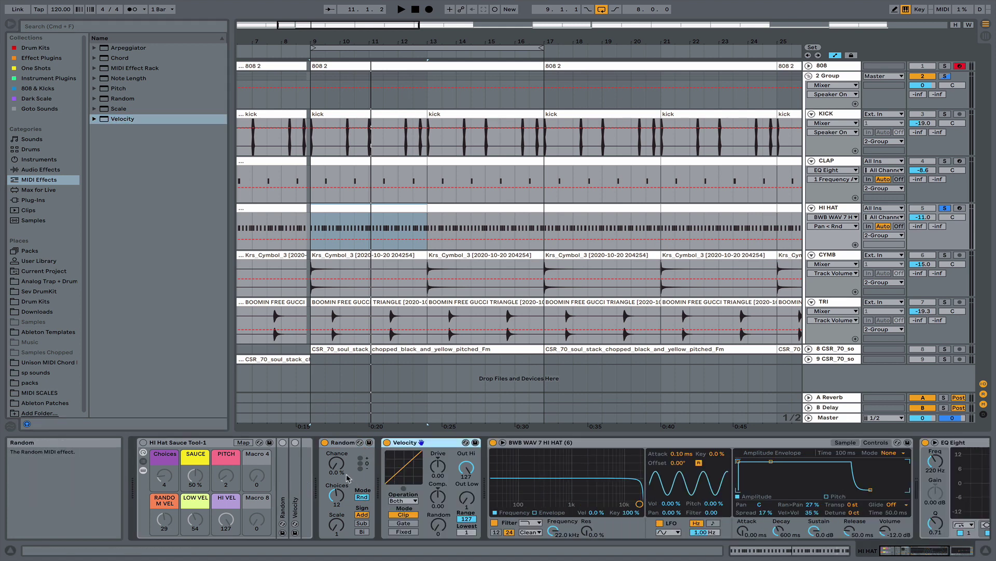
pyautogui.click(338, 466)
pyautogui.moveTo(337, 465); pyautogui.dragTo(336, 417)
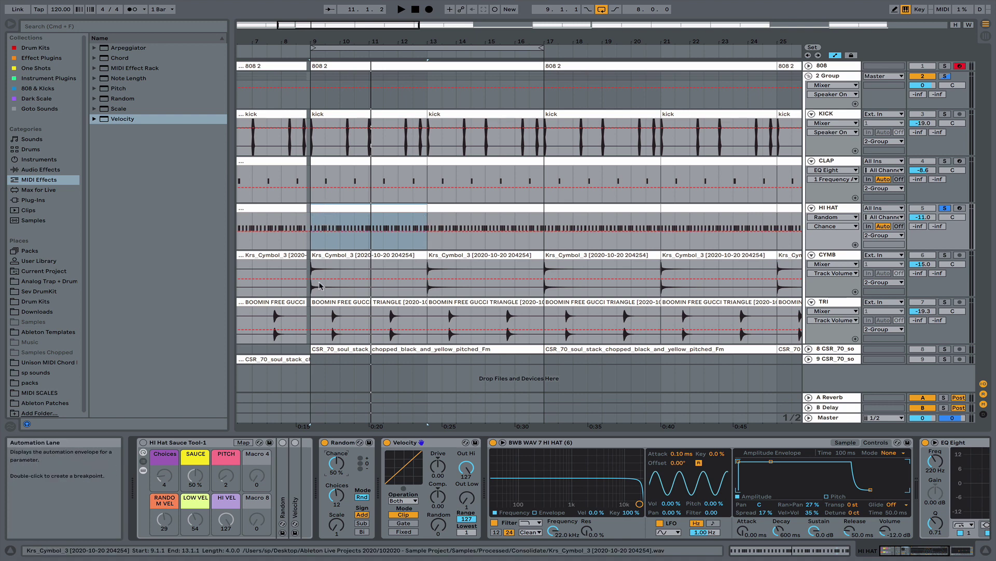
pyautogui.moveTo(337, 495); pyautogui.dragTo(337, 501)
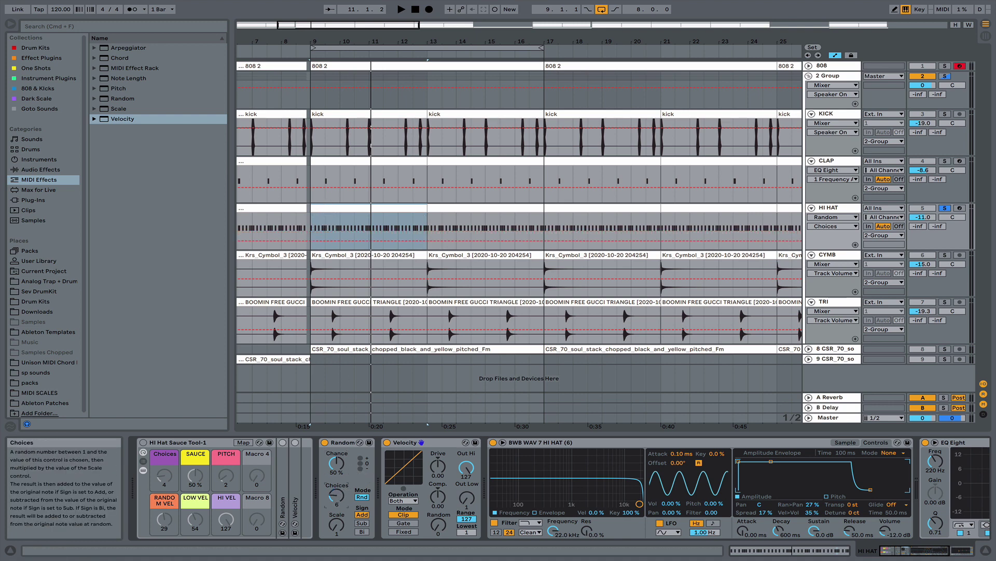
pyautogui.click(338, 517)
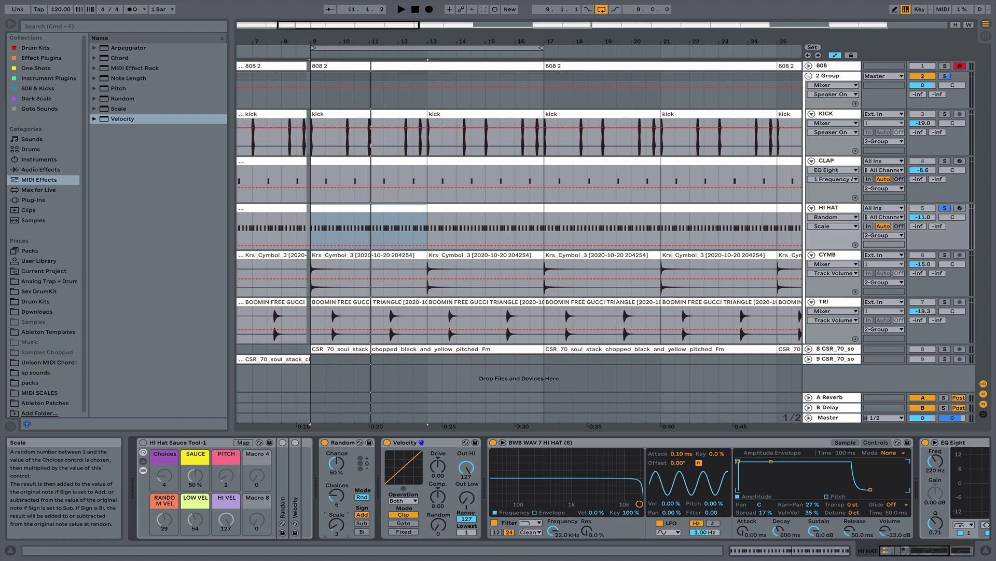
pyautogui.moveTo(338, 517); pyautogui.dragTo(338, 521)
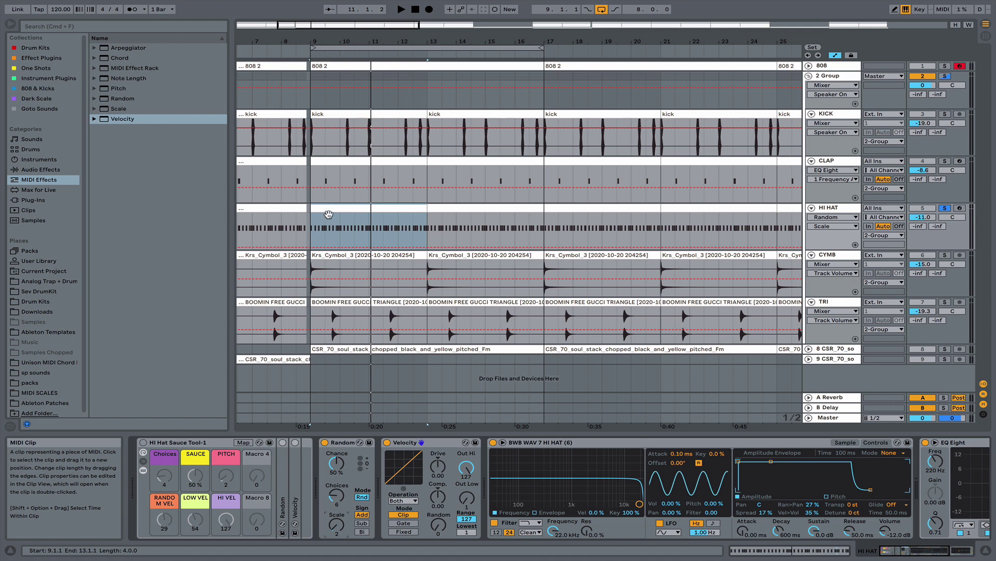
# Step: Disable the Velocity effect and replay the hi-hats to hear Random's variation alone
pyautogui.click(387, 443)
pyautogui.press('space')
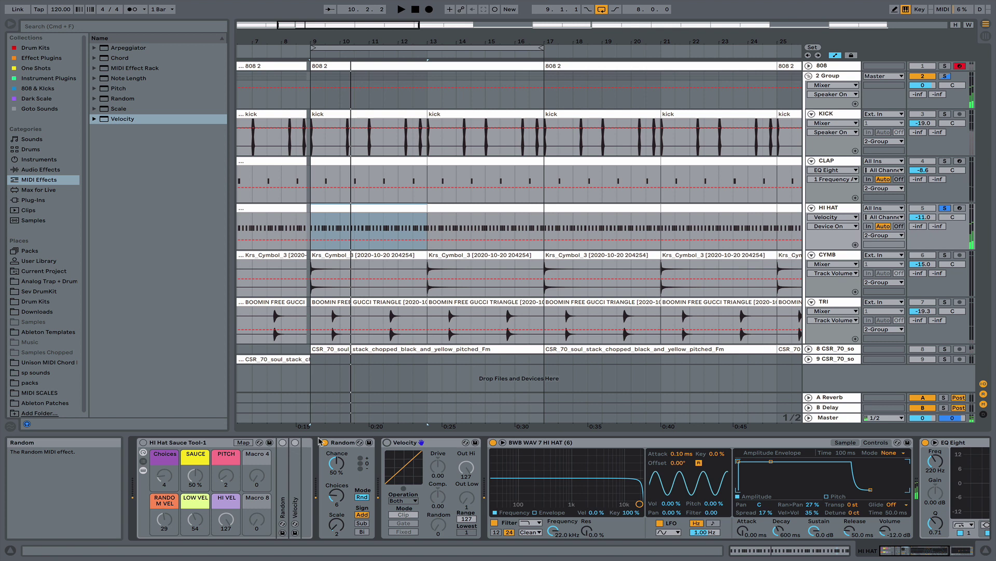
pyautogui.press('space')
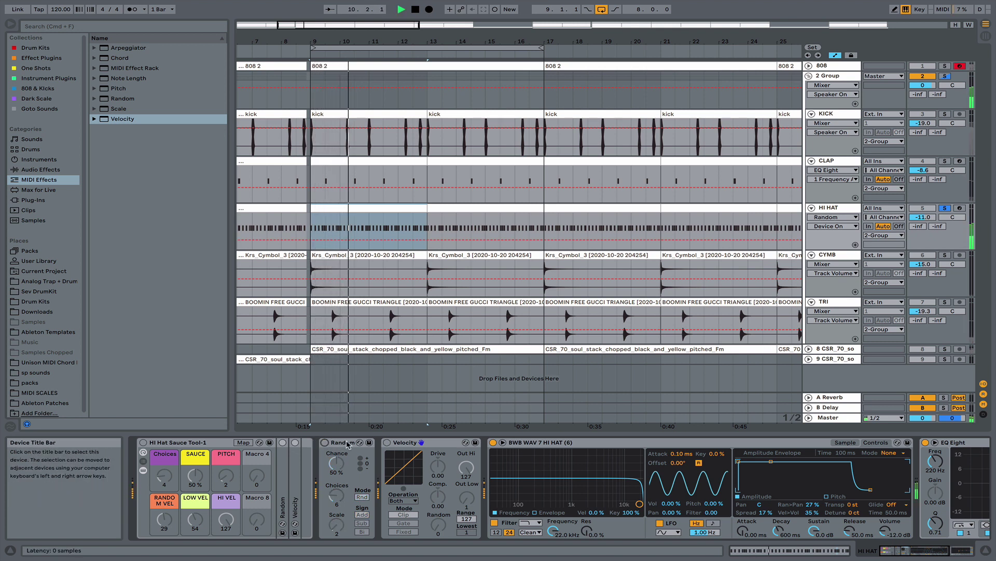
pyautogui.press('space')
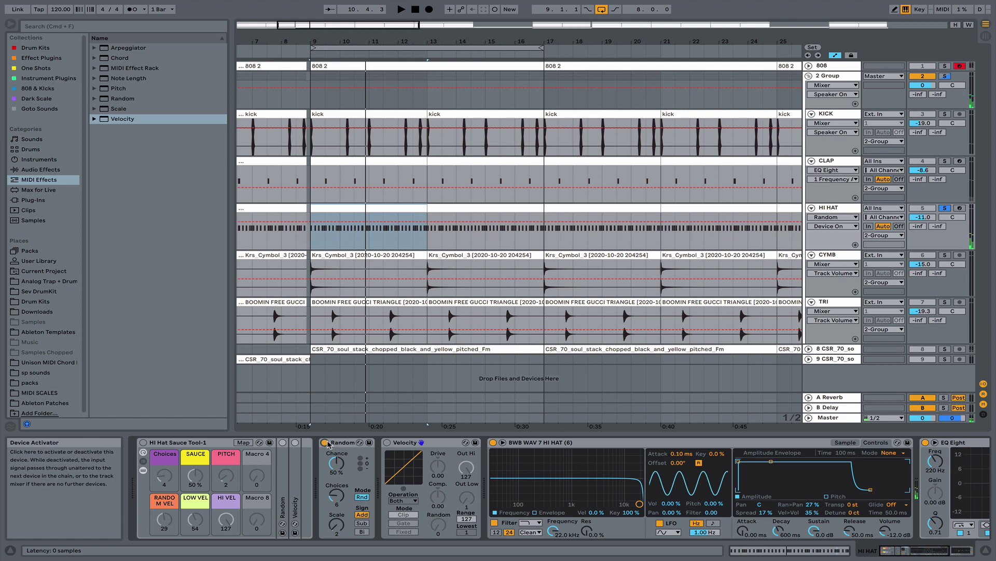
pyautogui.press('space')
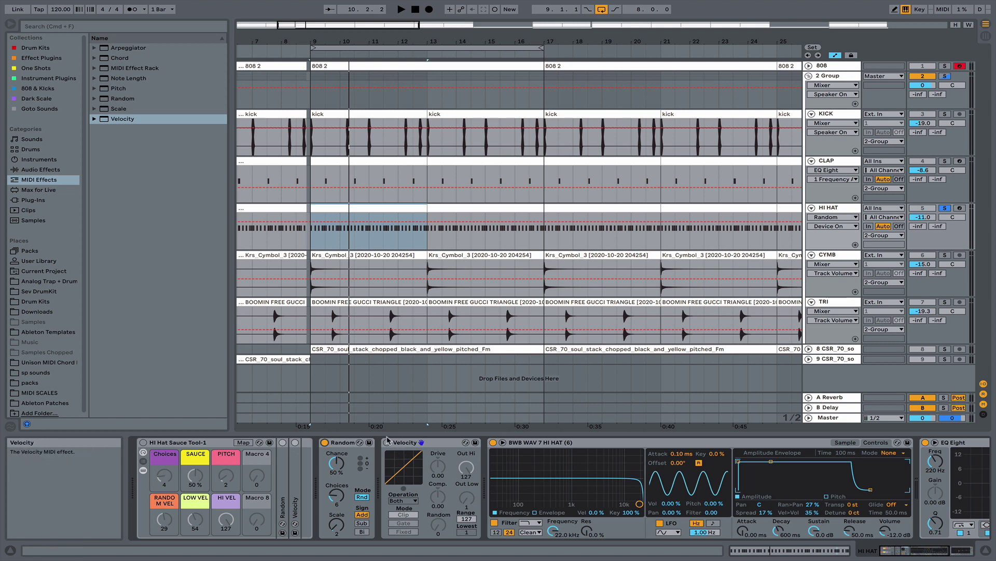
# Step: Re-enable Velocity with Compand 0.54, Out Low 26 and Random 45, then play the hi-hats
pyautogui.click(389, 445)
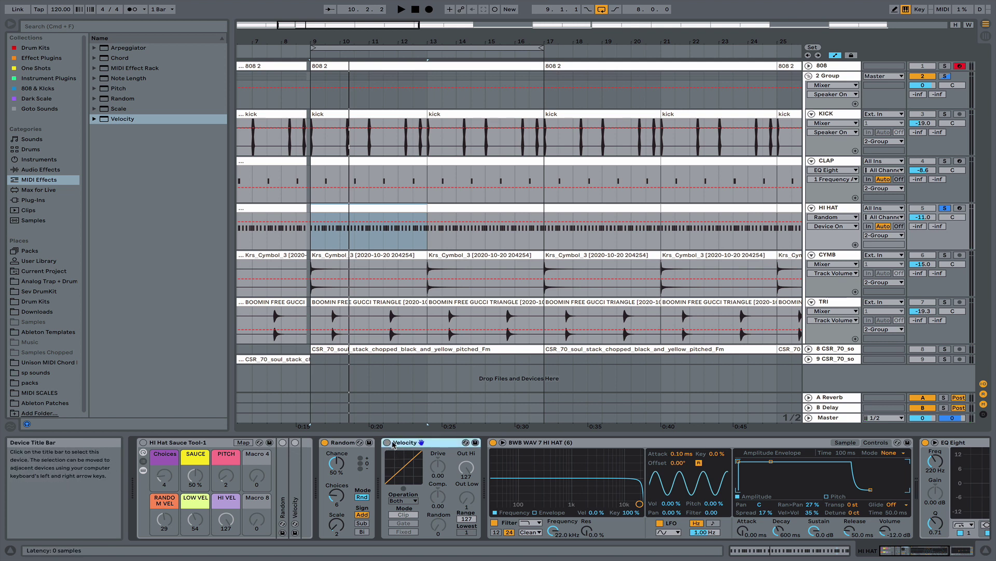
pyautogui.click(386, 442)
pyautogui.click(439, 496)
pyautogui.moveTo(439, 495); pyautogui.dragTo(439, 480)
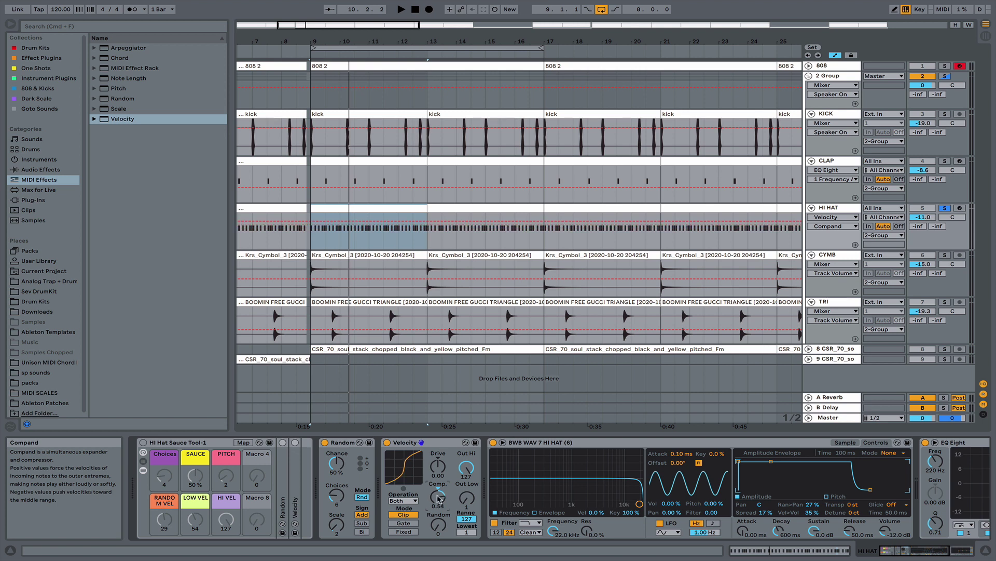
pyautogui.moveTo(466, 498); pyautogui.dragTo(467, 487)
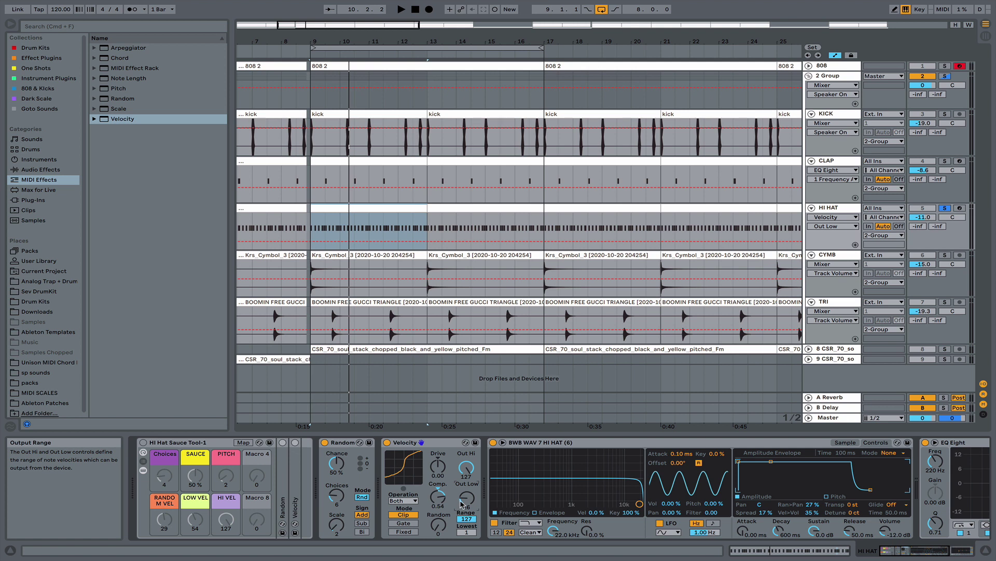
pyautogui.moveTo(448, 520); pyautogui.dragTo(448, 493)
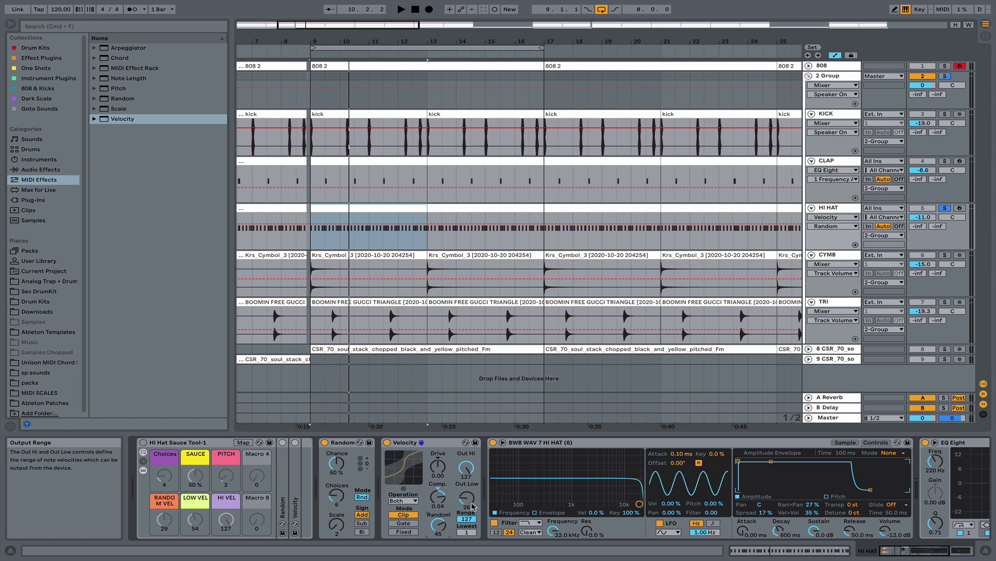
pyautogui.press('space')
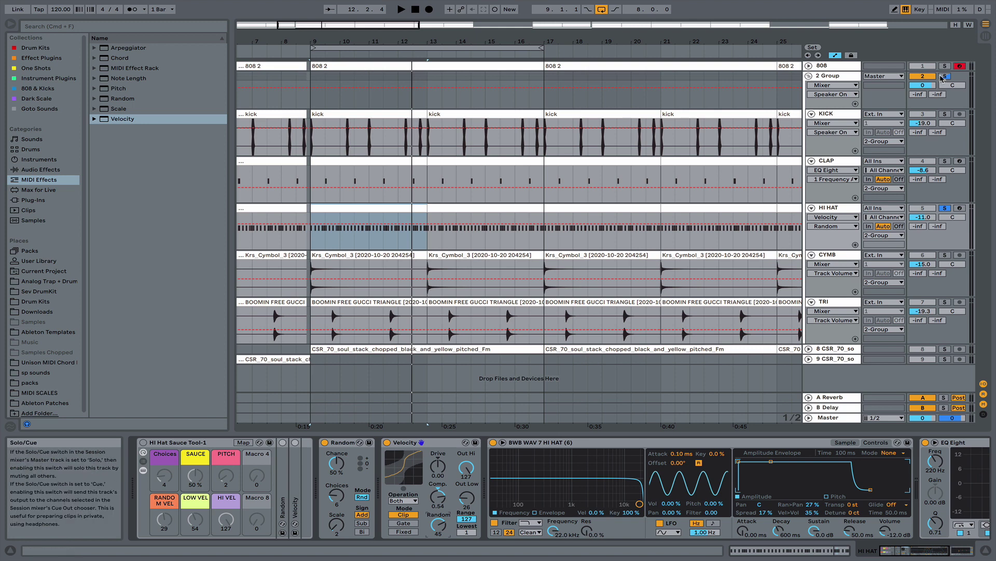
# Step: Solo the whole 2 Group and play the full beat from bar 9 with the varied hi-hats
pyautogui.click(945, 76)
pyautogui.press('space')
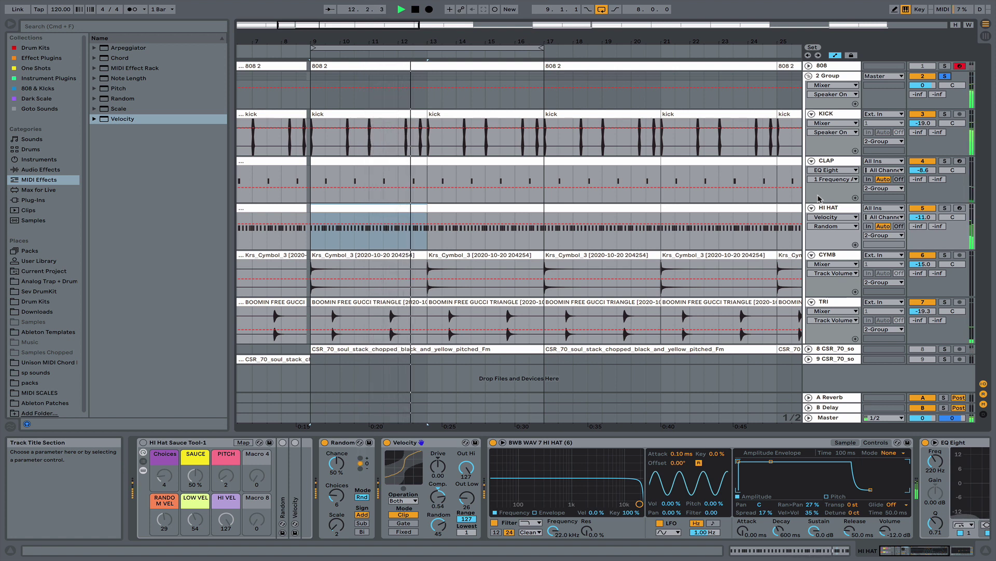
pyautogui.press('space')
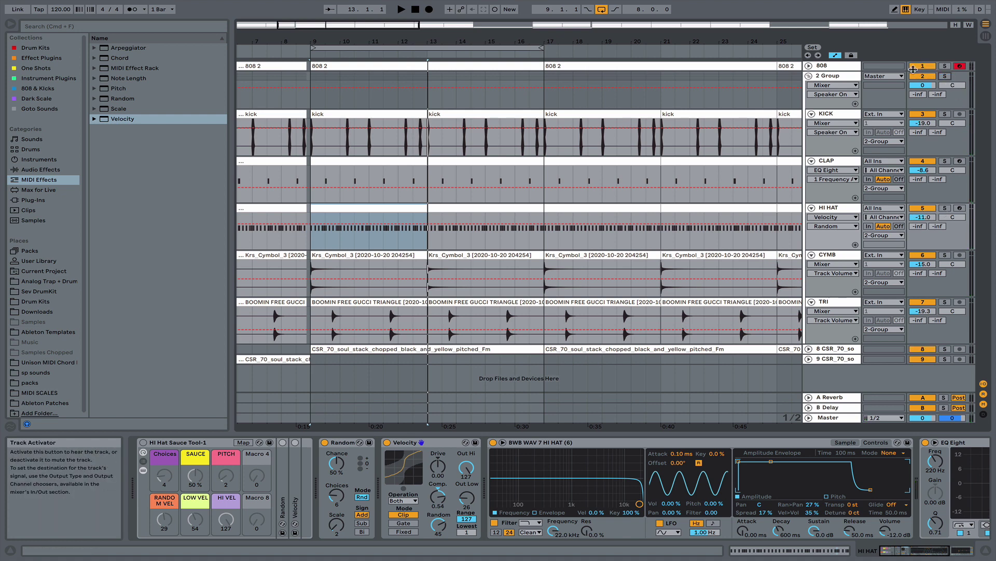
pyautogui.press('space')
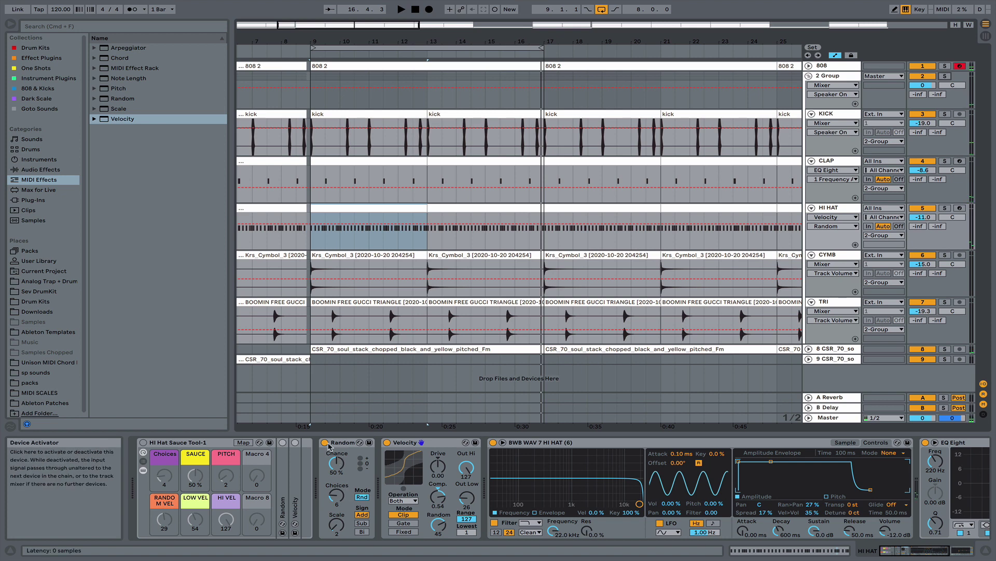
# Step: Turn off Random and Velocity, select the Hi Hat Sauce Tool rack, and play the soloed HI HAT
pyautogui.click(326, 444)
pyautogui.click(392, 446)
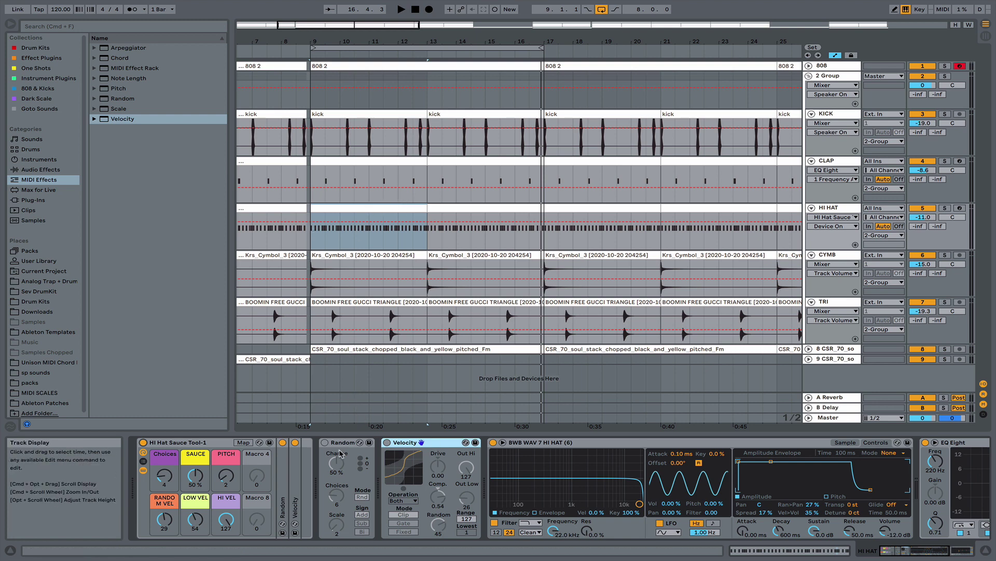
pyautogui.click(196, 446)
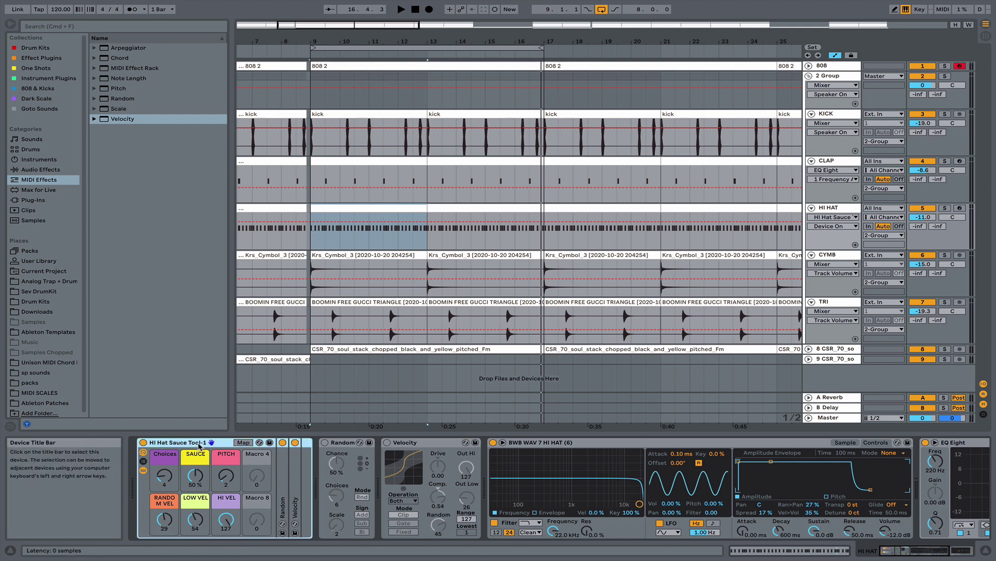
pyautogui.click(945, 208)
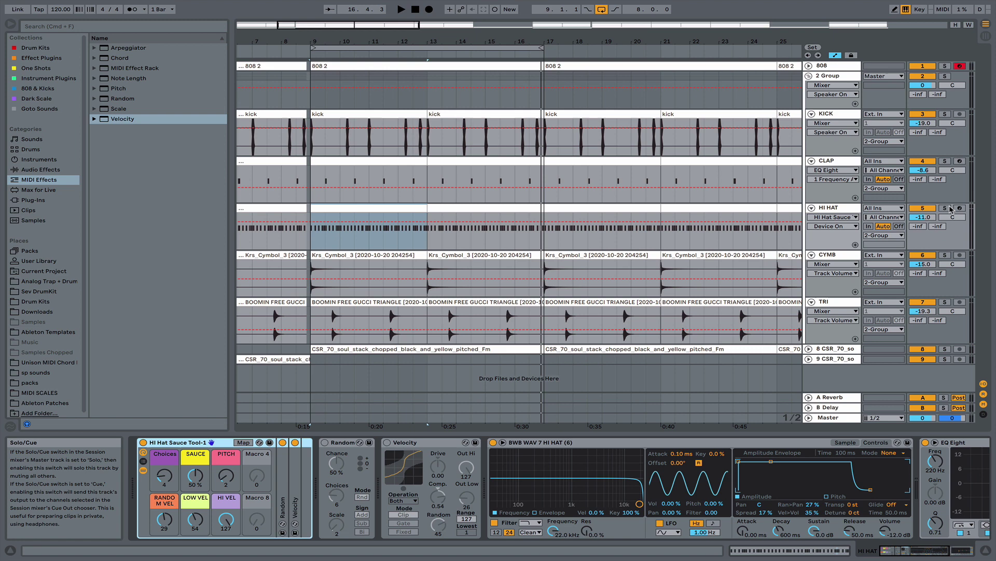
pyautogui.press('space')
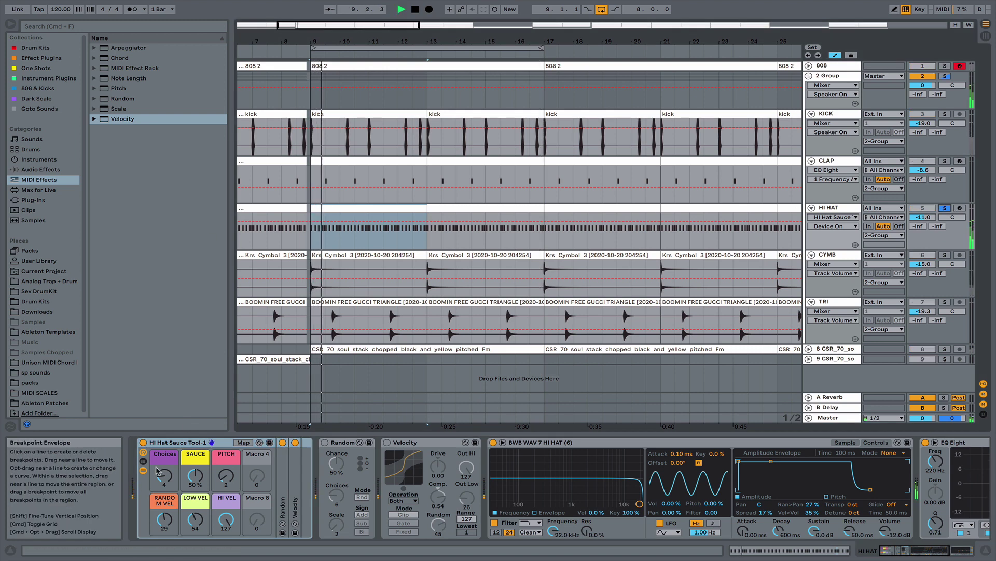
# Step: Set the rack macros to Choices 5, PITCH 4 and LOW VEL 26 while listening
pyautogui.moveTo(165, 475); pyautogui.dragTo(192, 473)
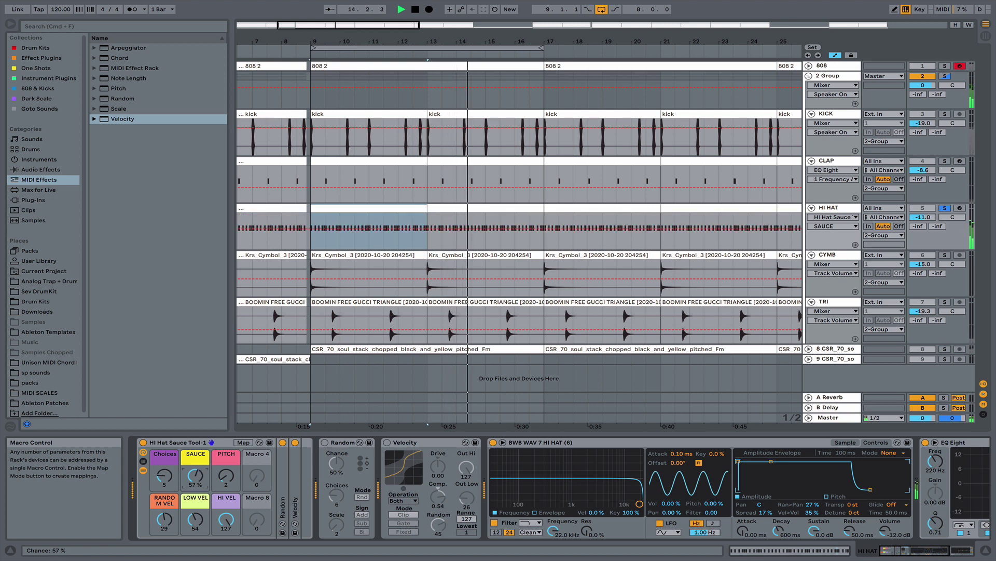
pyautogui.moveTo(192, 475); pyautogui.dragTo(226, 477)
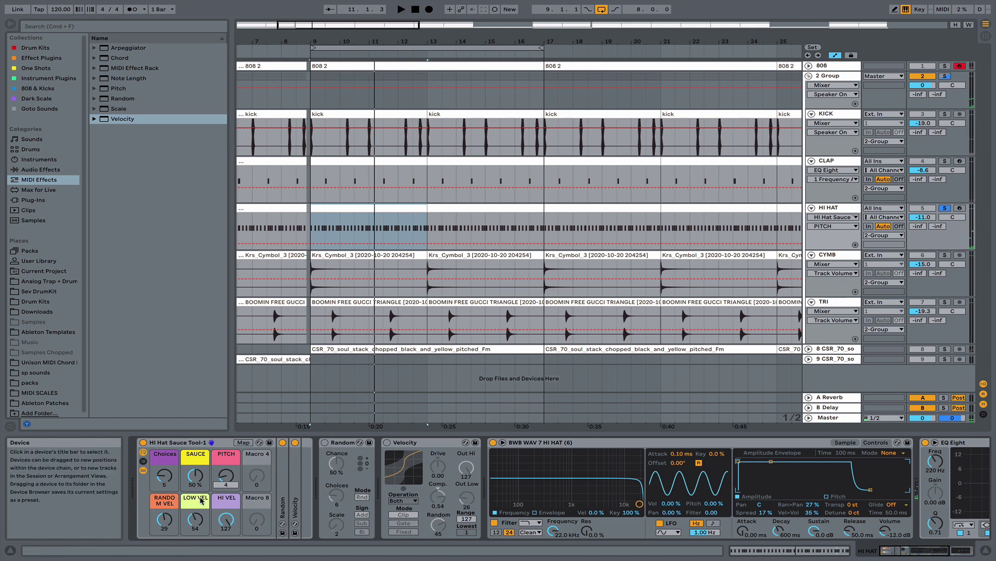
pyautogui.press('space')
pyautogui.moveTo(234, 524); pyautogui.dragTo(192, 538)
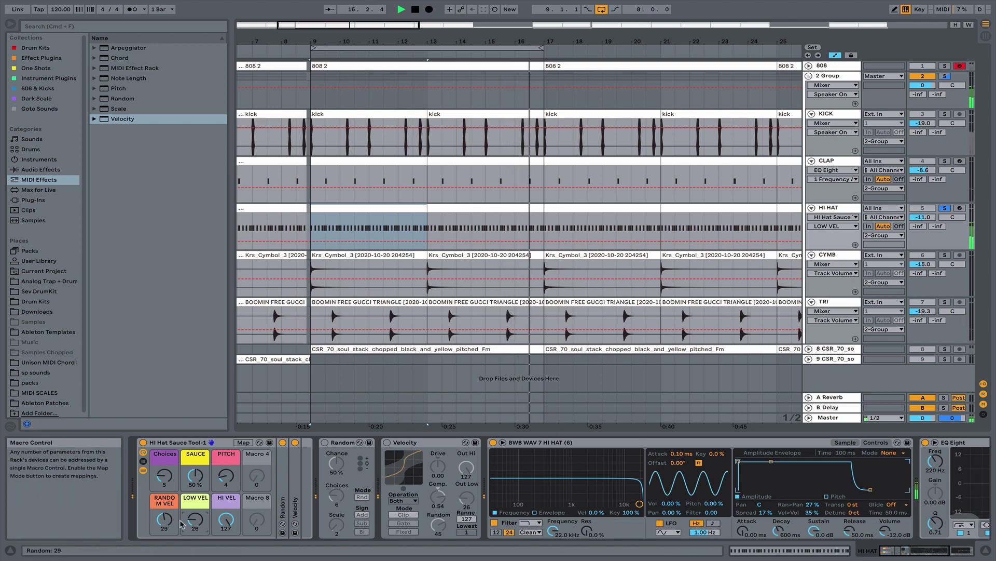
pyautogui.click(173, 444)
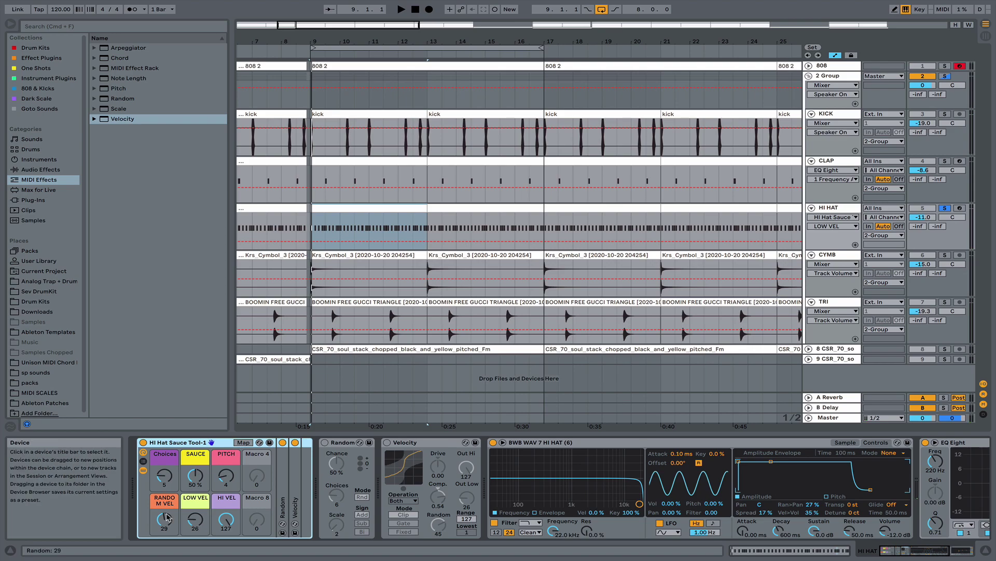